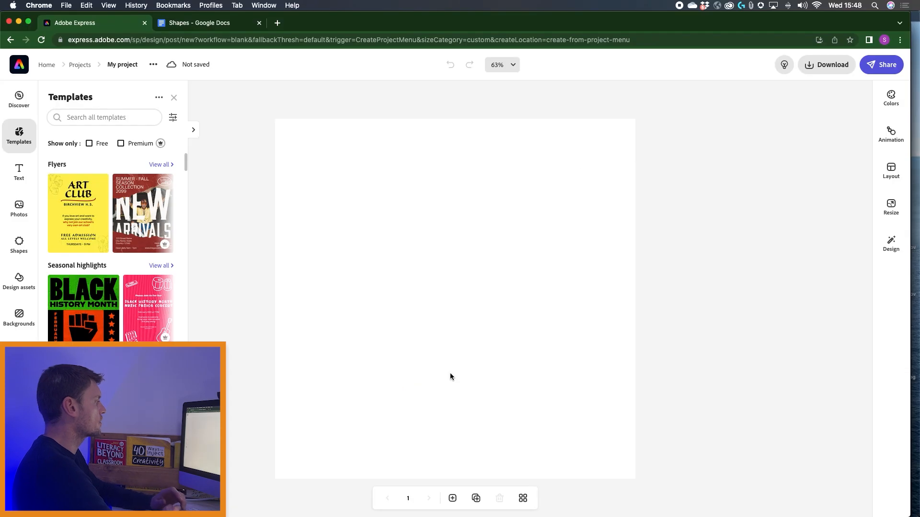
- Set the purple and pink Liquid Smoke image from the Paint backgrounds collection as the page background
click(175, 99)
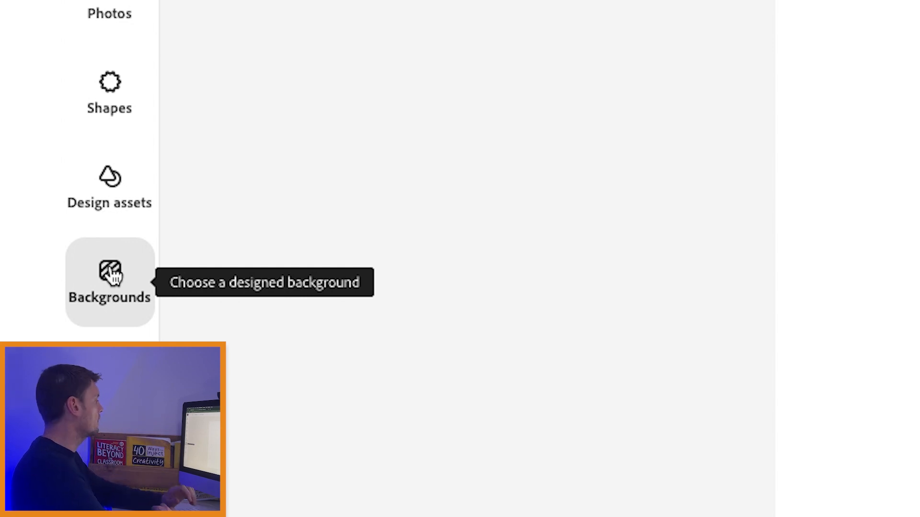
click(111, 274)
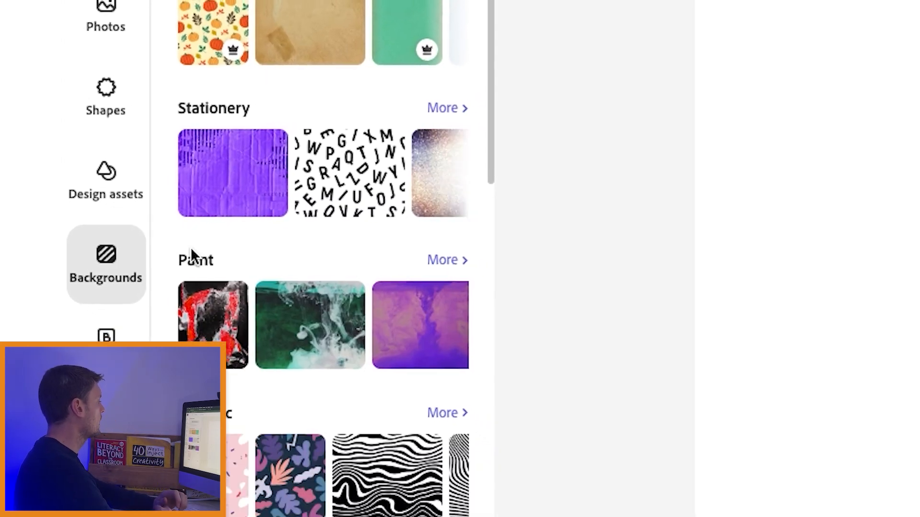
mouse_move(407, 328)
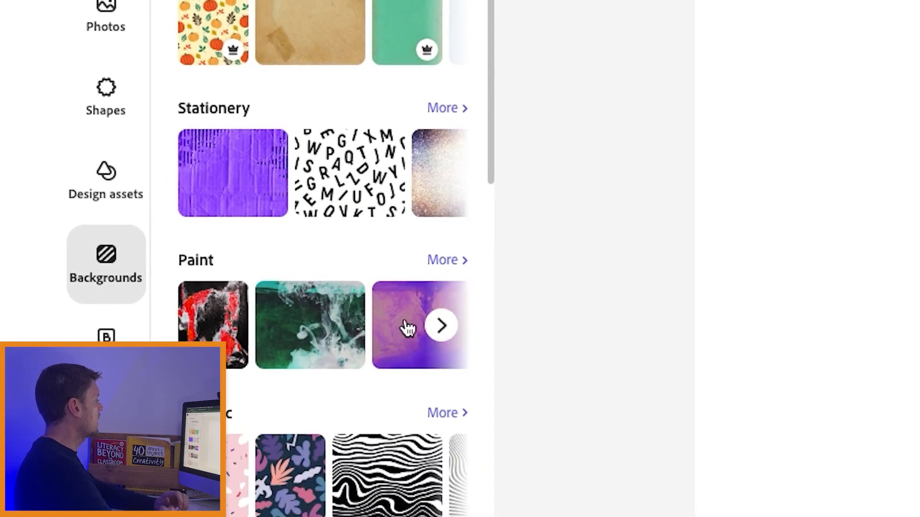
click(434, 328)
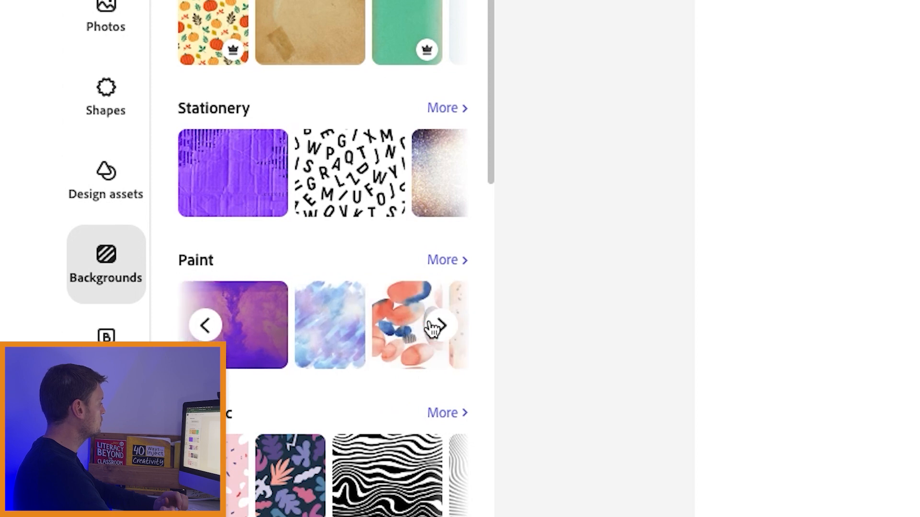
click(443, 260)
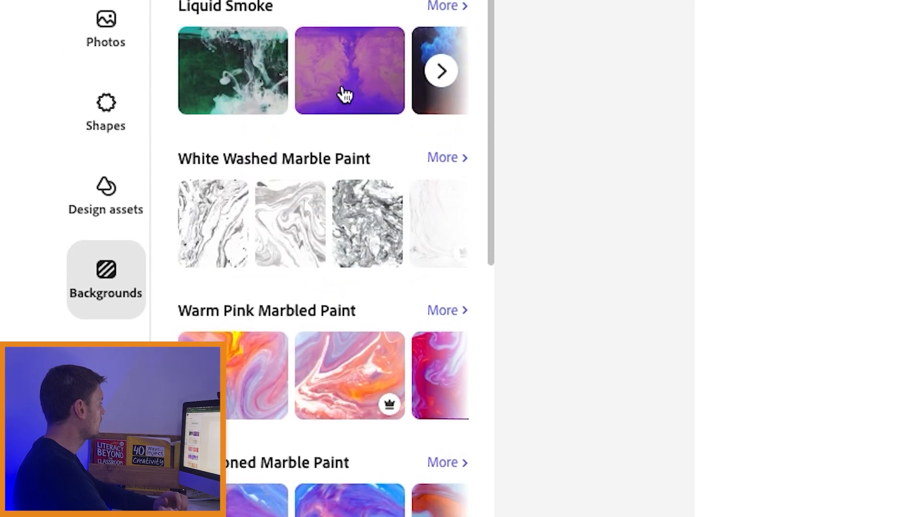
click(339, 162)
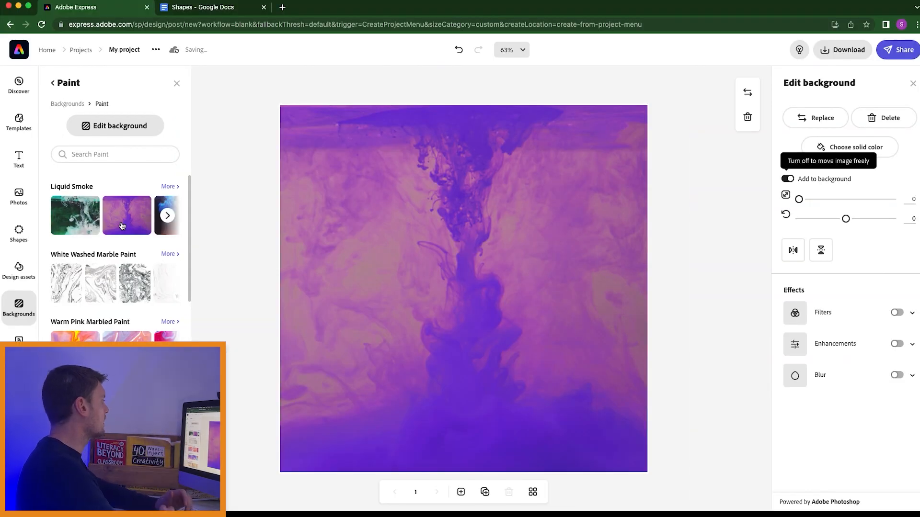
- Copy the title "Crazy shapes" from the Shapes document in Google Docs and add it as new text in the Adobe Express design
click(14, 164)
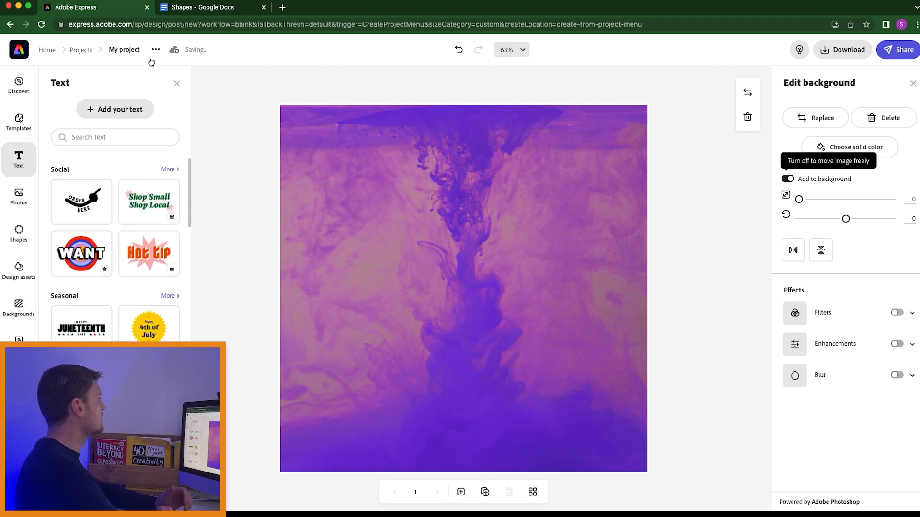
click(187, 11)
drag(393, 130, 508, 131)
key(super+c)
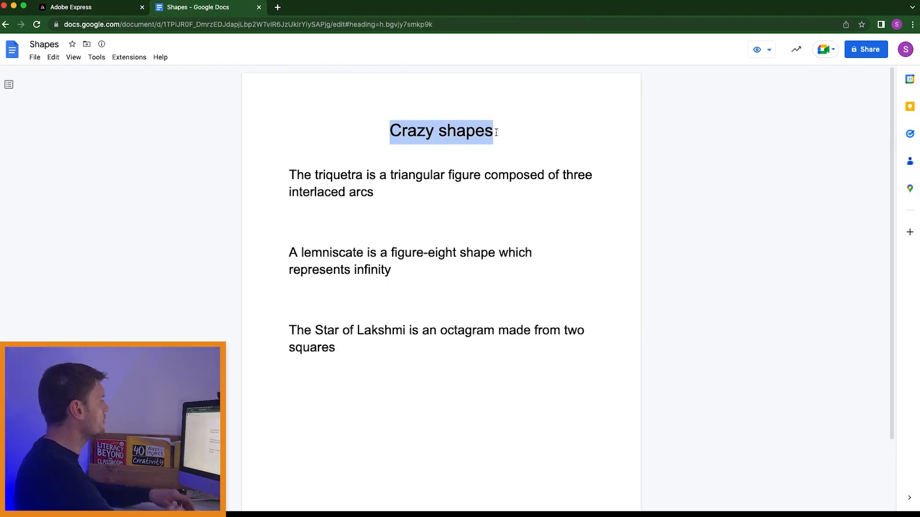
click(93, 10)
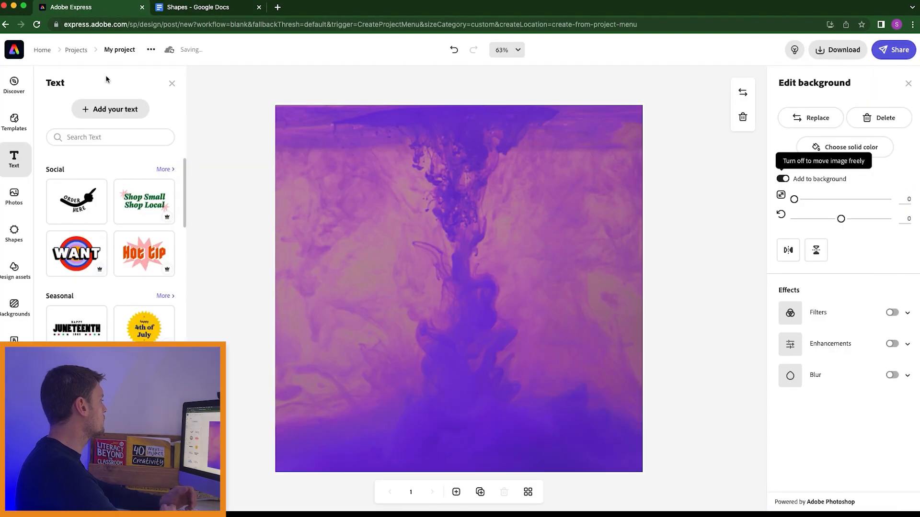
click(113, 109)
click(780, 124)
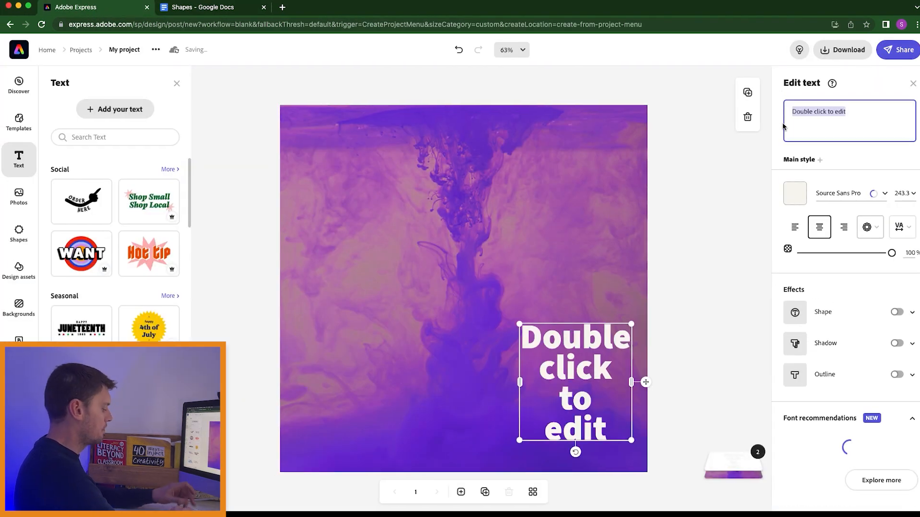
key(super+v)
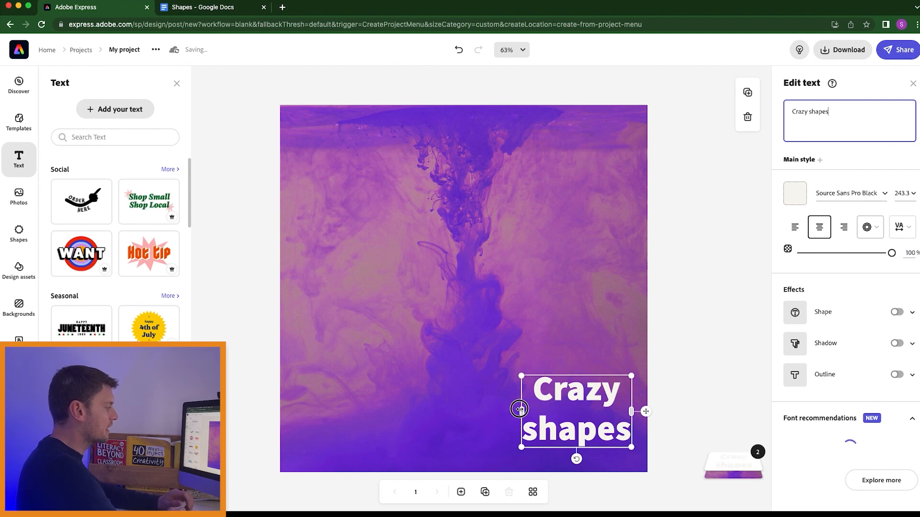
- Widen the "Crazy shapes" text box so it fits on one line and centre it at the top of the page
drag(519, 409, 426, 405)
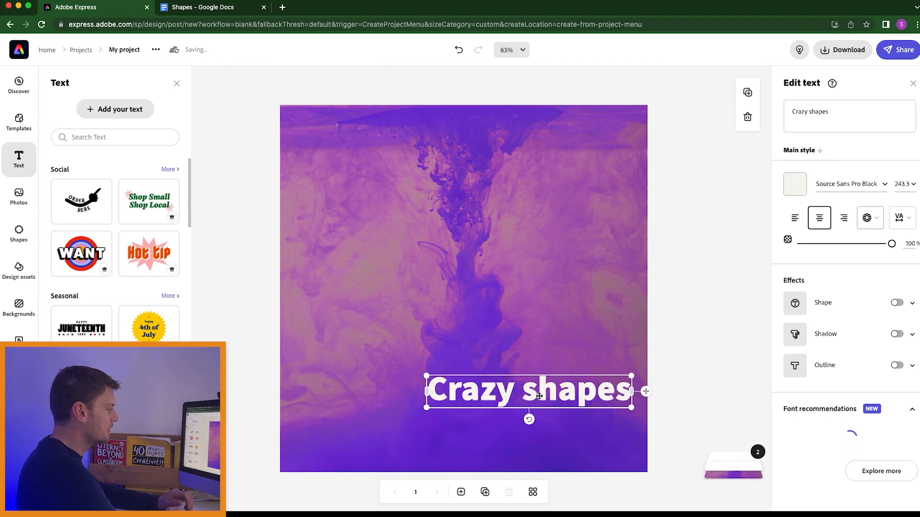
drag(645, 391, 579, 141)
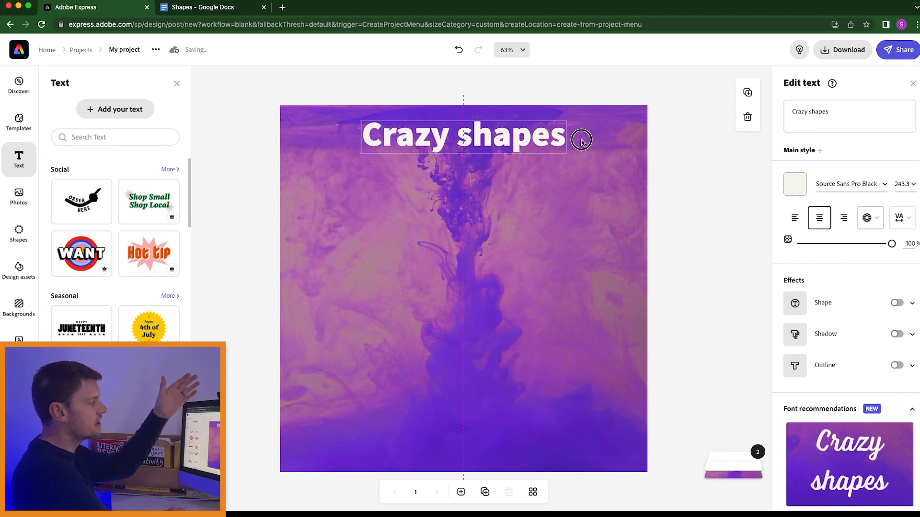
drag(581, 140, 582, 139)
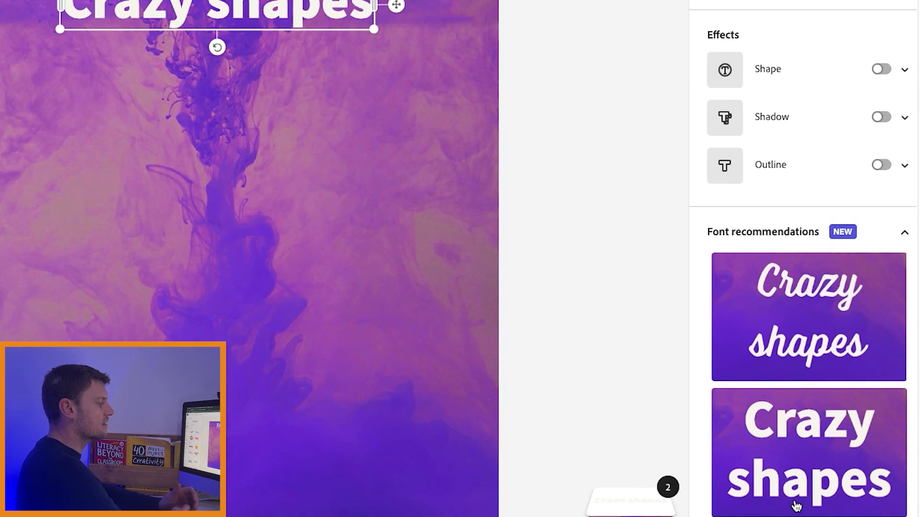
- Apply the decorative all-caps font with inline cut-out strokes from the expanded font recommendations to the title
scroll(797, 506, down, 5)
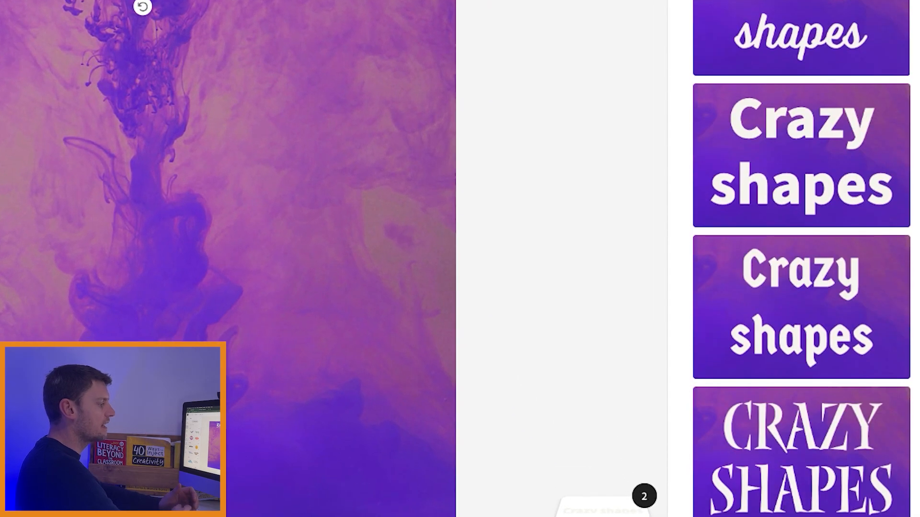
scroll(805, 419, down, 8)
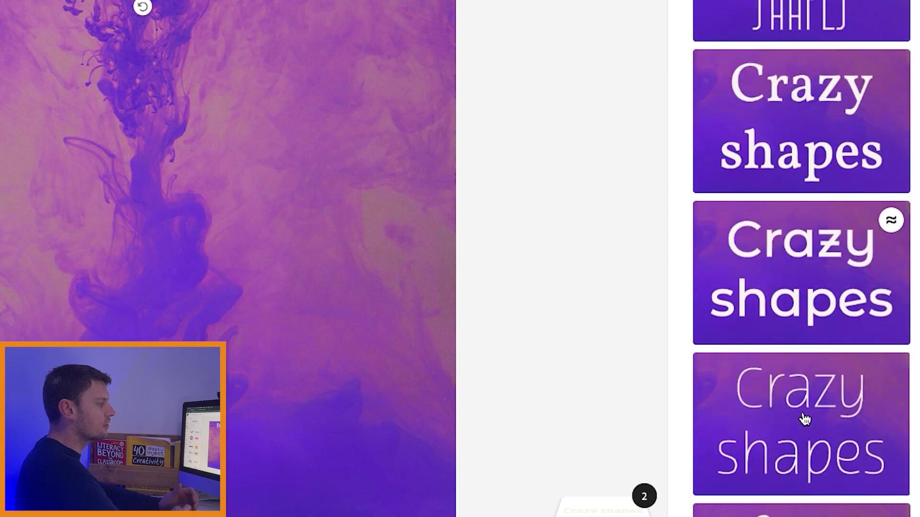
scroll(804, 420, down, 3)
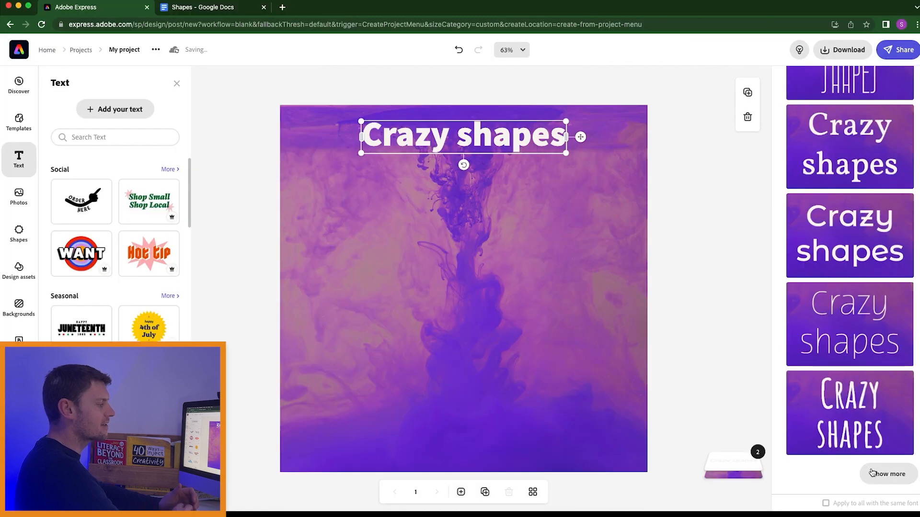
click(871, 473)
scroll(844, 375, down, 15)
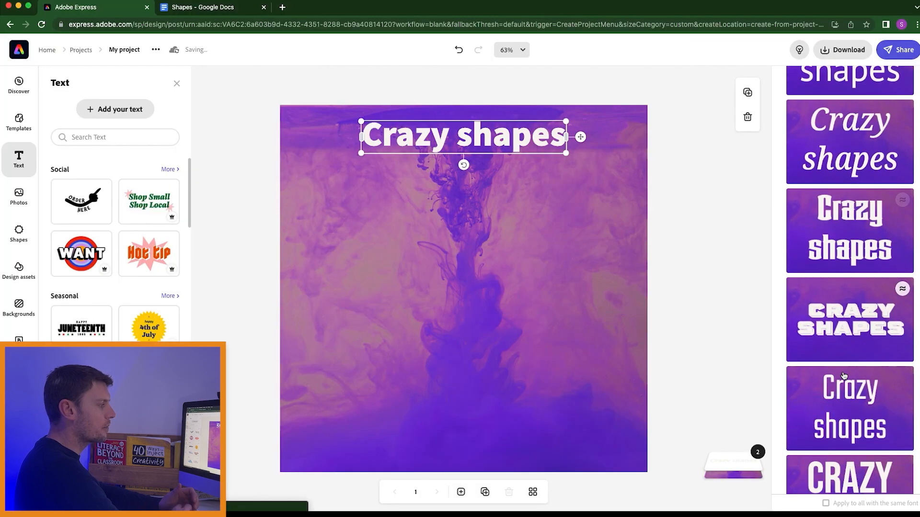
click(839, 445)
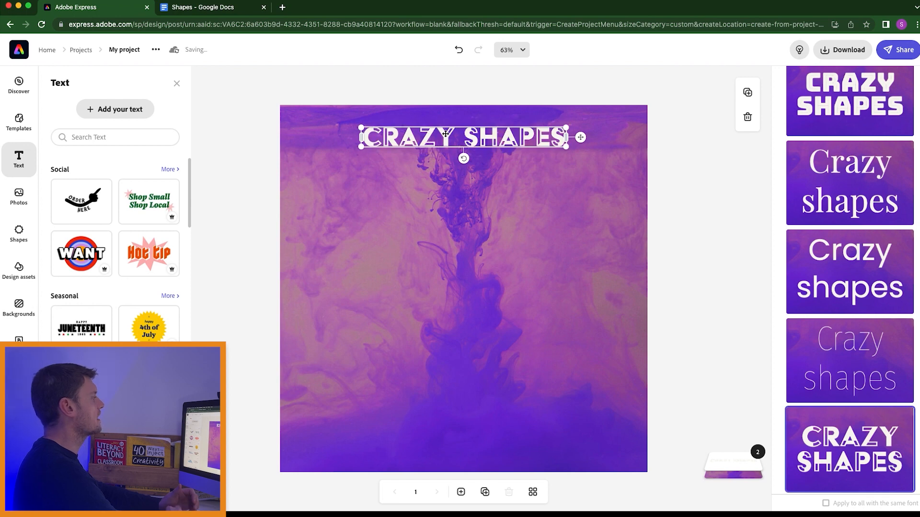
- Enlarge the title on both sides so it spans almost the full width of the page
drag(359, 148, 301, 168)
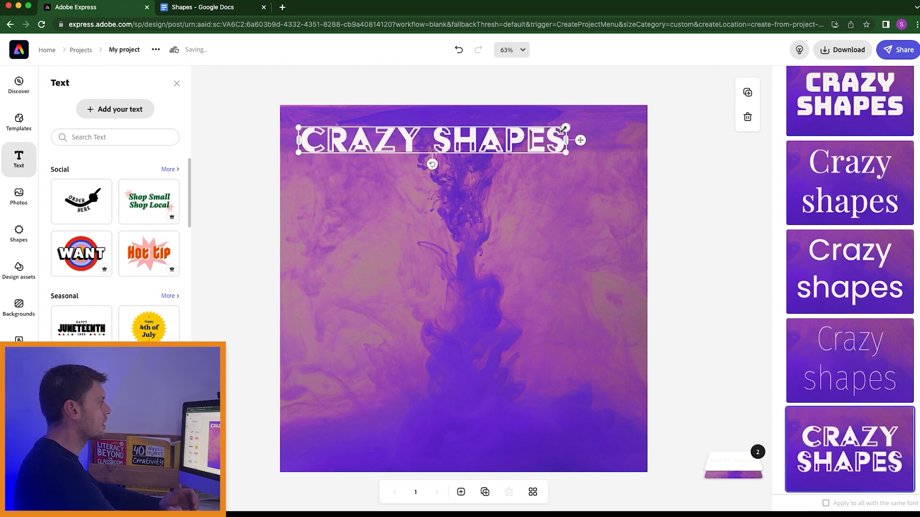
drag(564, 129, 640, 137)
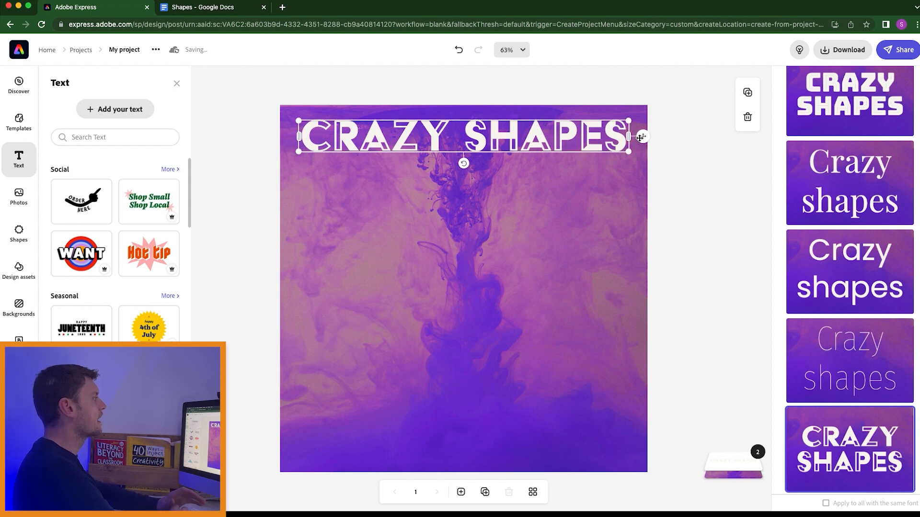
click(676, 154)
- Switch to the Shapes document in Google Docs and copy the word "triquetra" from the first sentence
click(202, 8)
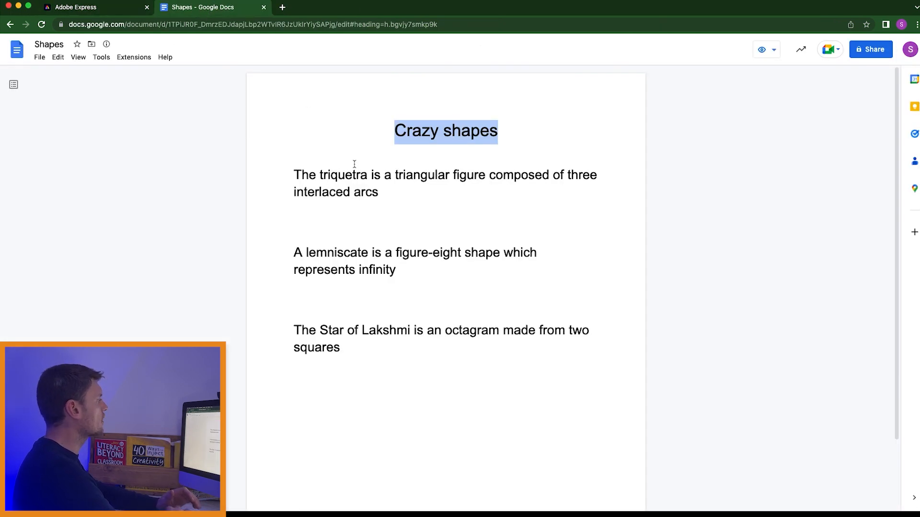
click(344, 174)
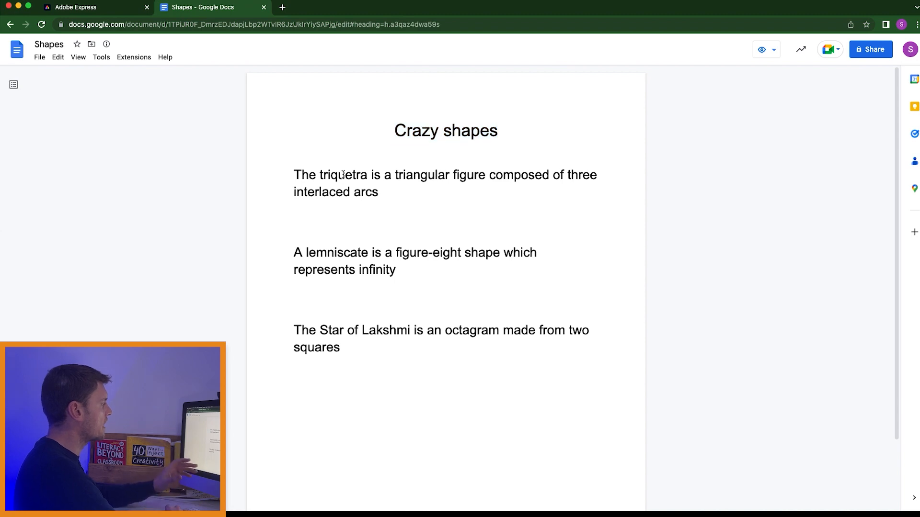
double_click(343, 174)
key(super+c)
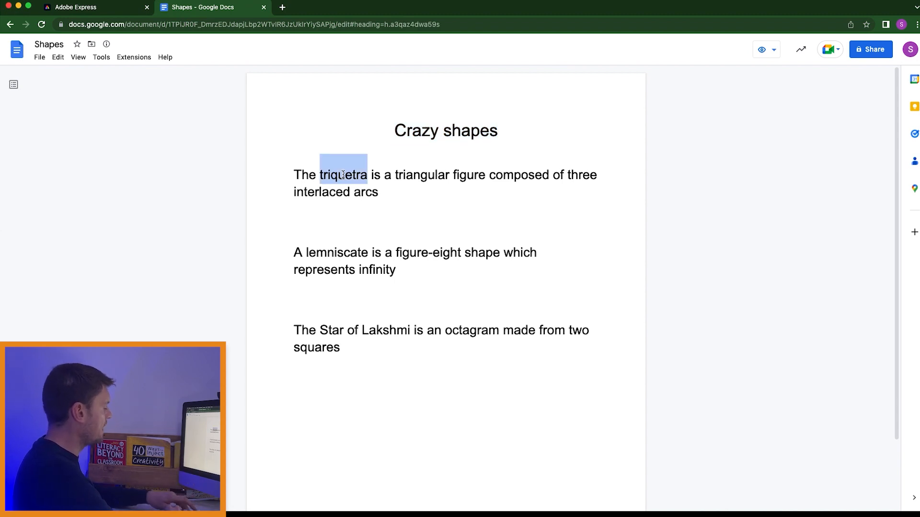
- Back in Adobe Express, search the shapes for "triquetra" and place a bold-lined one at the page's upper right, below the title
click(105, 8)
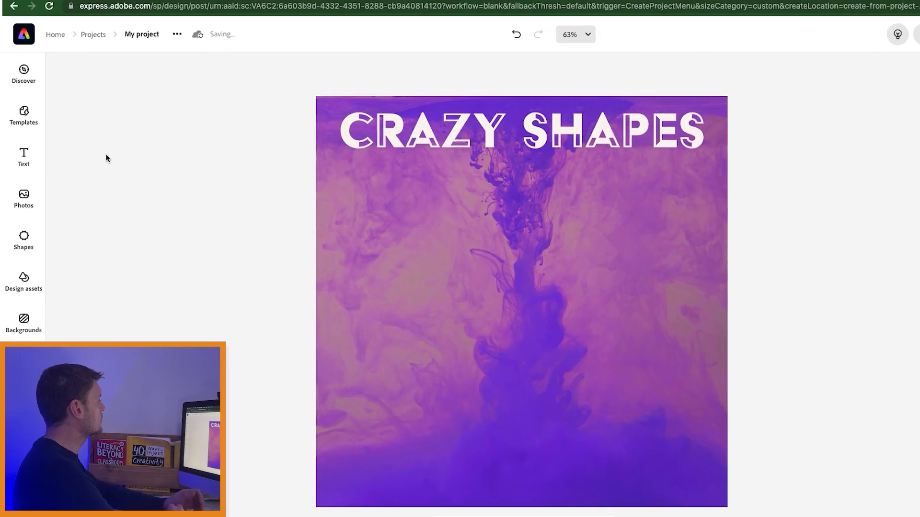
click(19, 242)
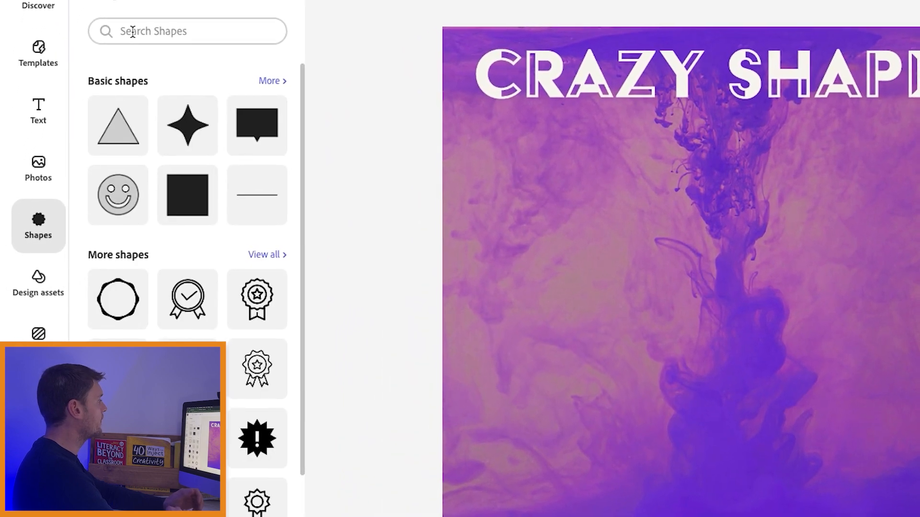
click(114, 61)
key(super+v)
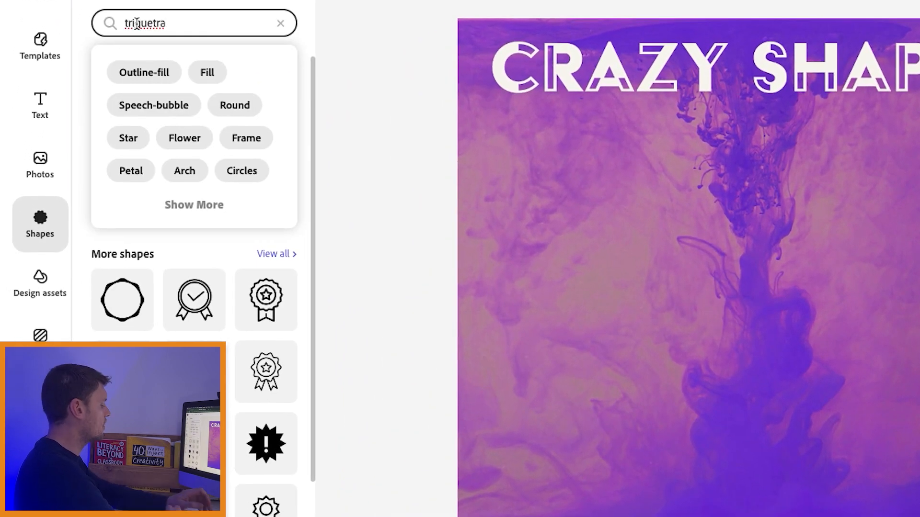
key(Return)
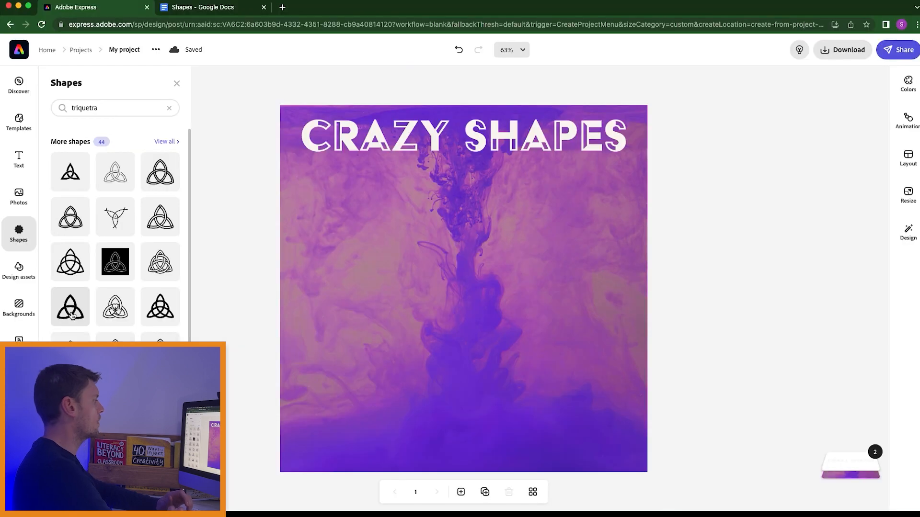
click(122, 338)
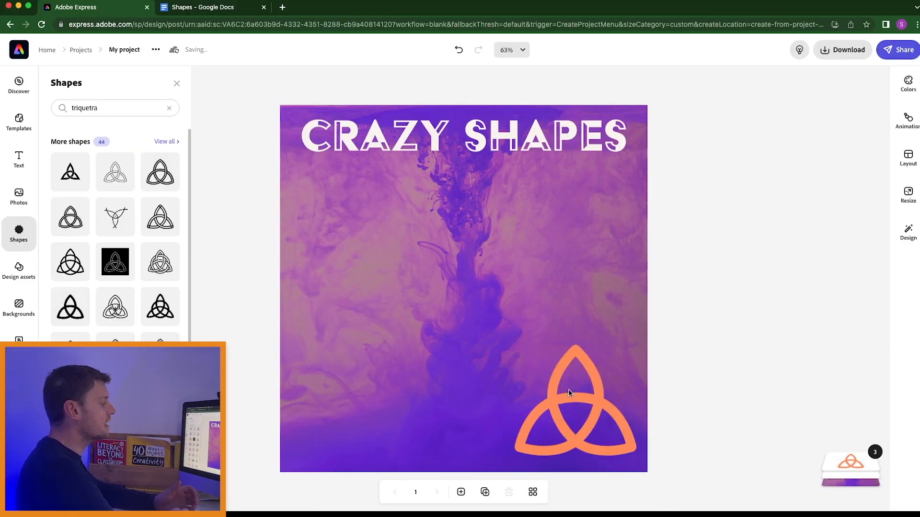
drag(555, 401, 525, 243)
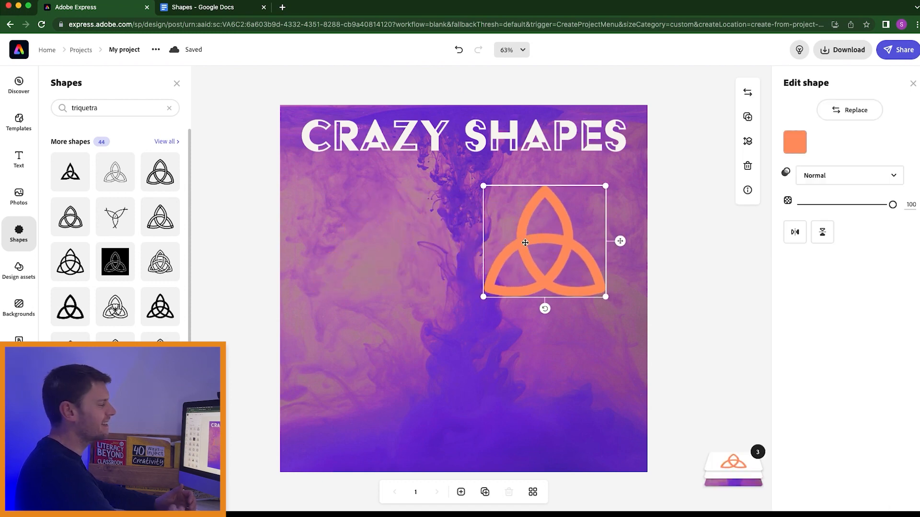
- Change the triquetra's shape color to white, #FFFFFF
click(795, 146)
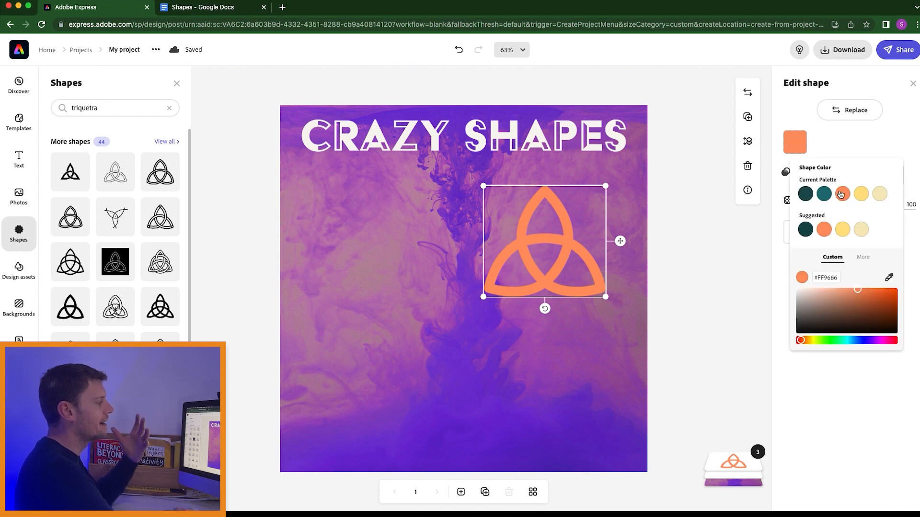
drag(859, 292, 797, 287)
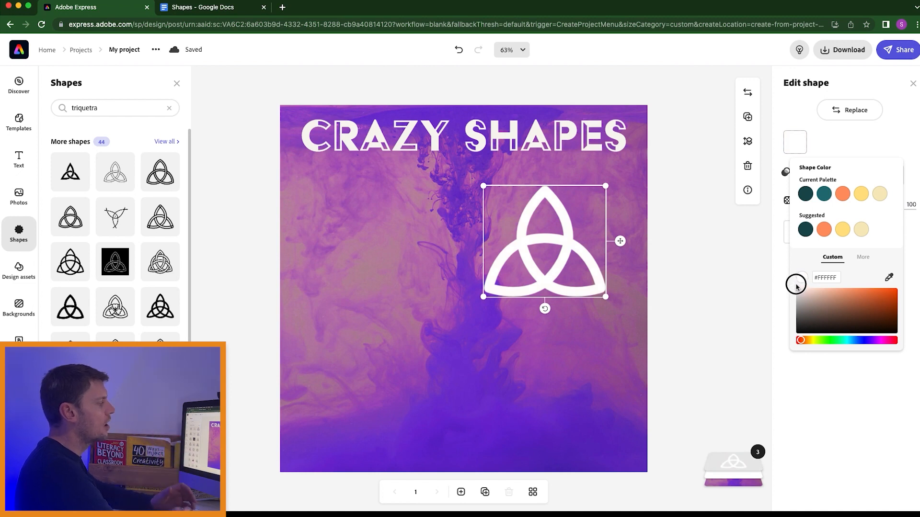
click(712, 258)
- Scale the triquetra down slightly, keeping its upper-right corner in place
click(520, 251)
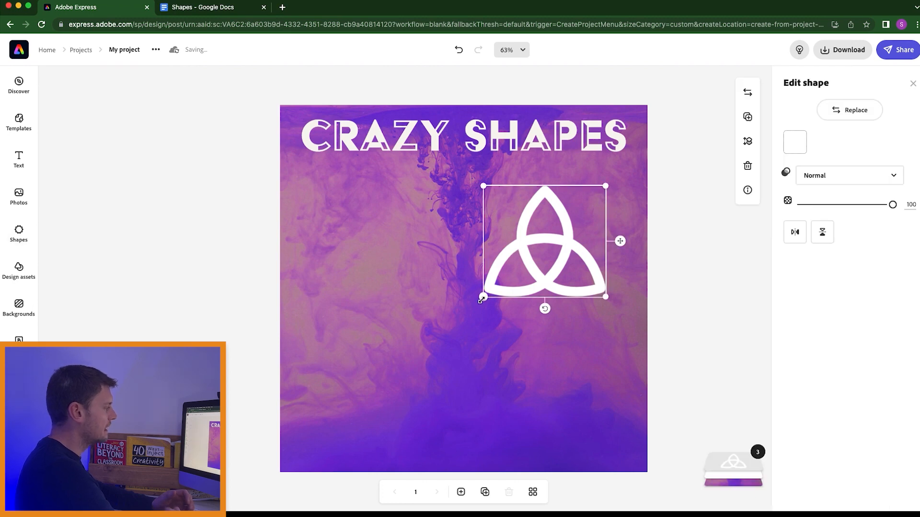
drag(482, 299, 513, 283)
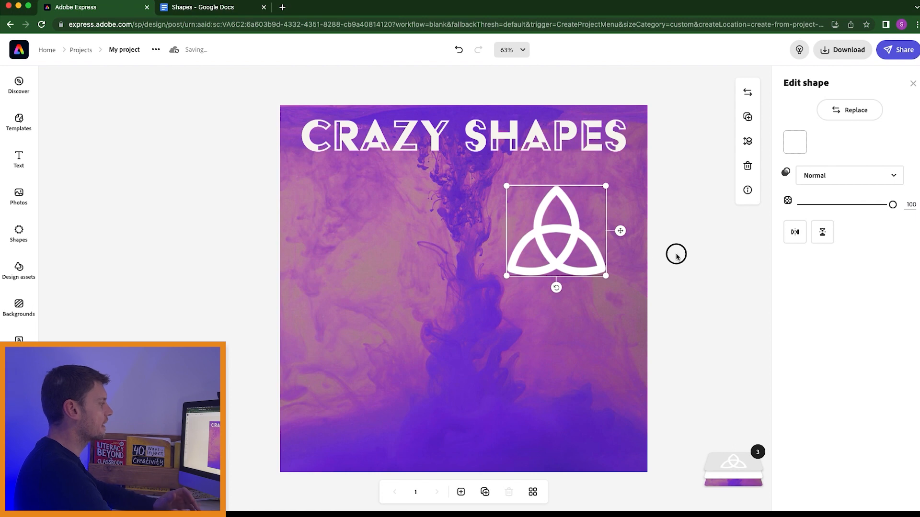
click(676, 256)
- Switch to the Shapes document in Google Docs and copy the full first sentence, describing the triquetra
click(212, 7)
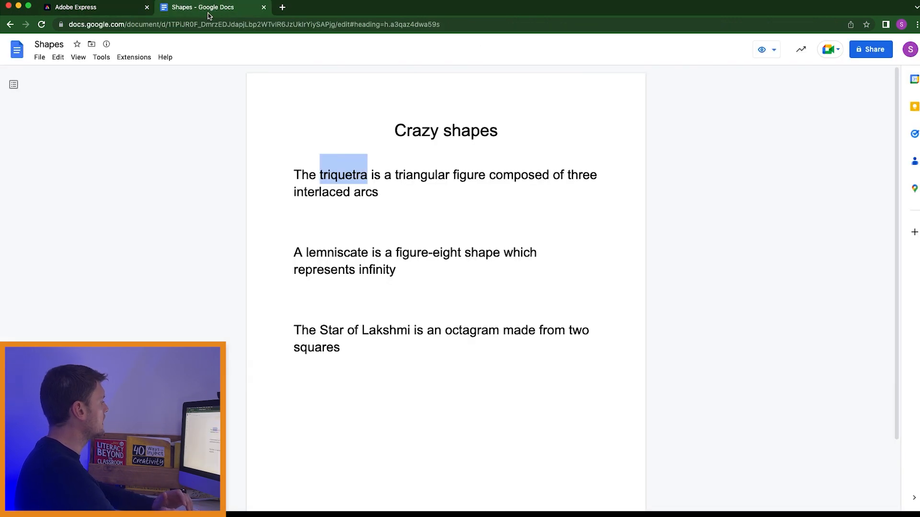
drag(295, 174, 380, 191)
key(super+c)
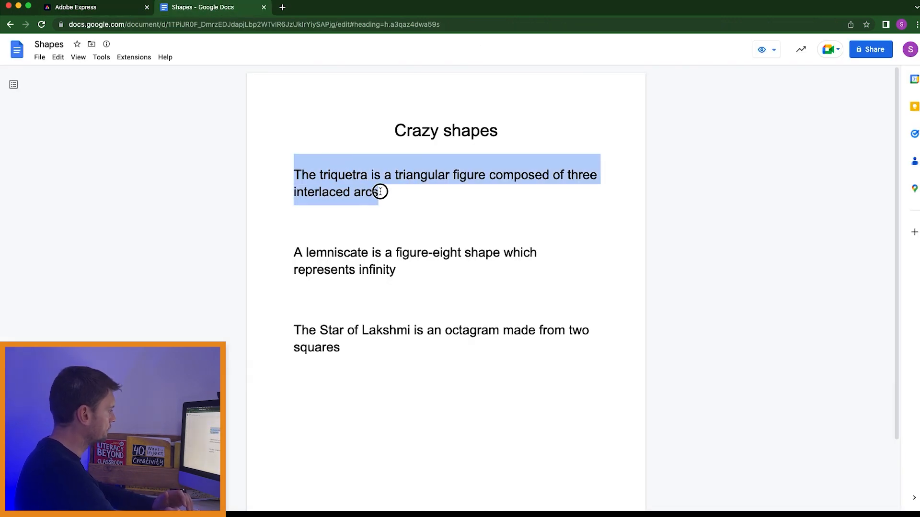
- Back in Adobe Express, add a new text box containing "The triquetra is a triangular figure composed of three interlaced arcs"
click(96, 6)
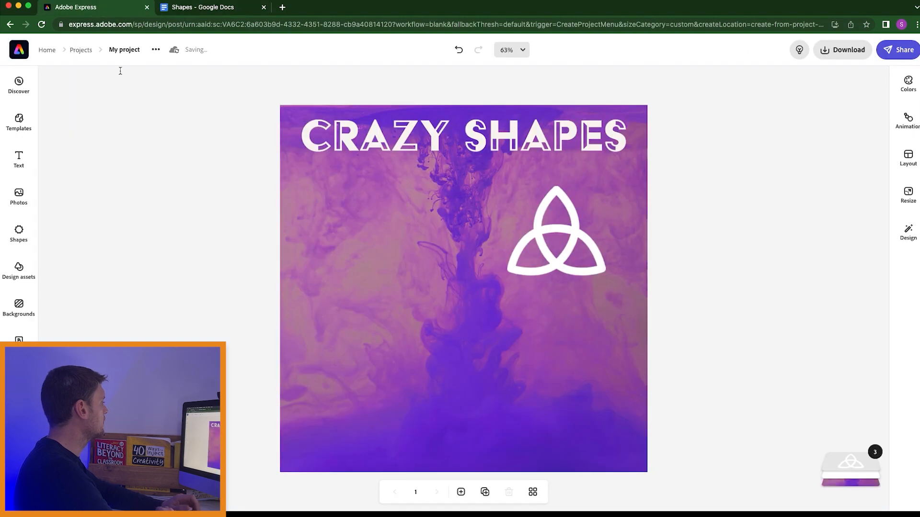
click(18, 163)
click(110, 110)
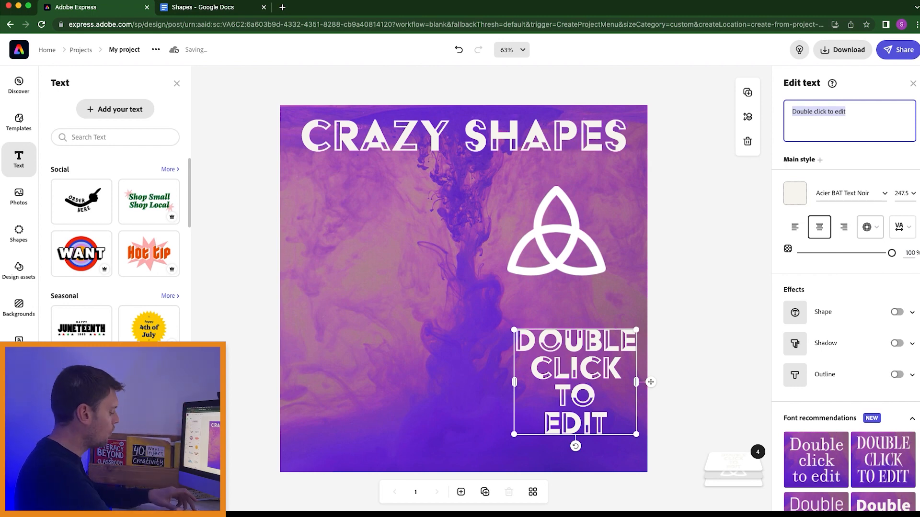
key(super+v)
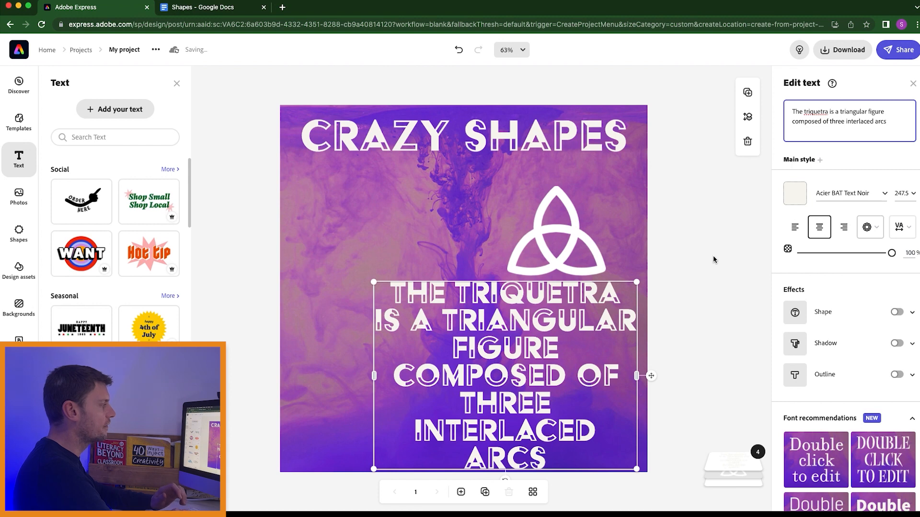
- Left-align the triquetra description, scale it down to four lines and place it left of the triquetra, vertically centered with it
click(796, 229)
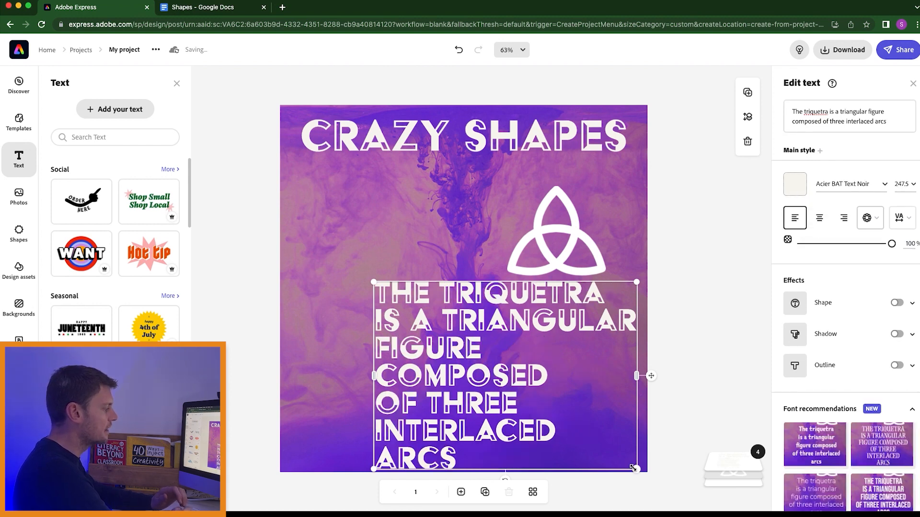
drag(634, 468, 476, 315)
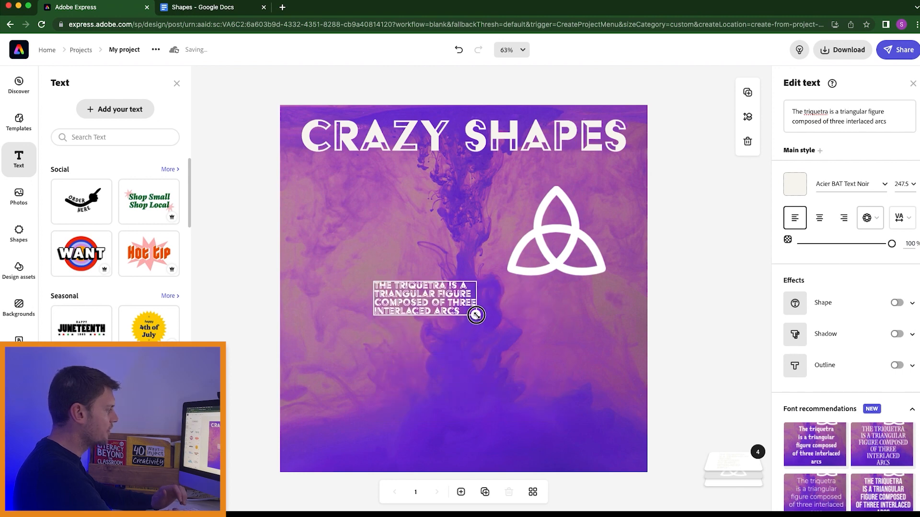
drag(372, 282, 305, 262)
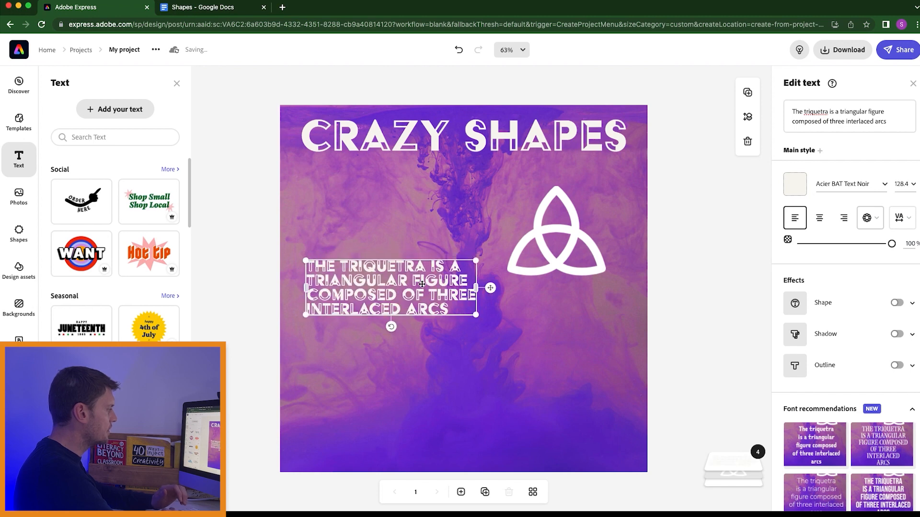
drag(489, 287, 487, 233)
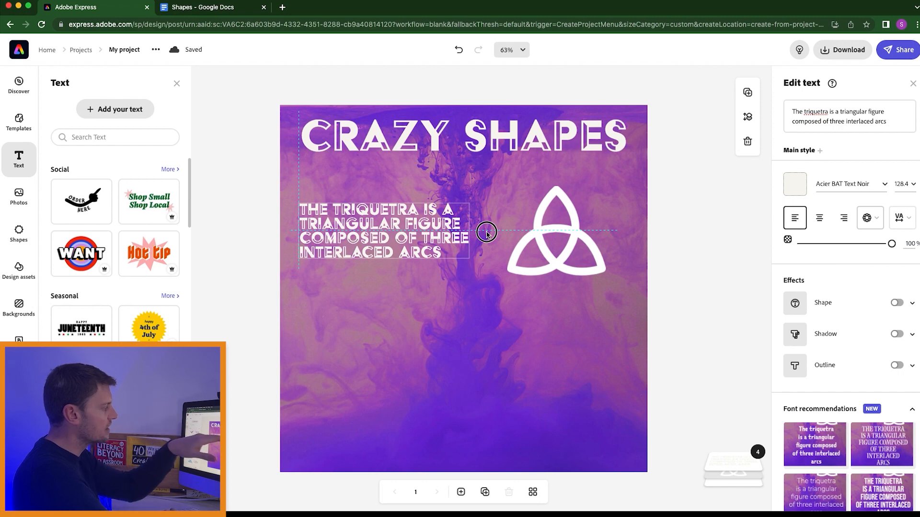
click(486, 234)
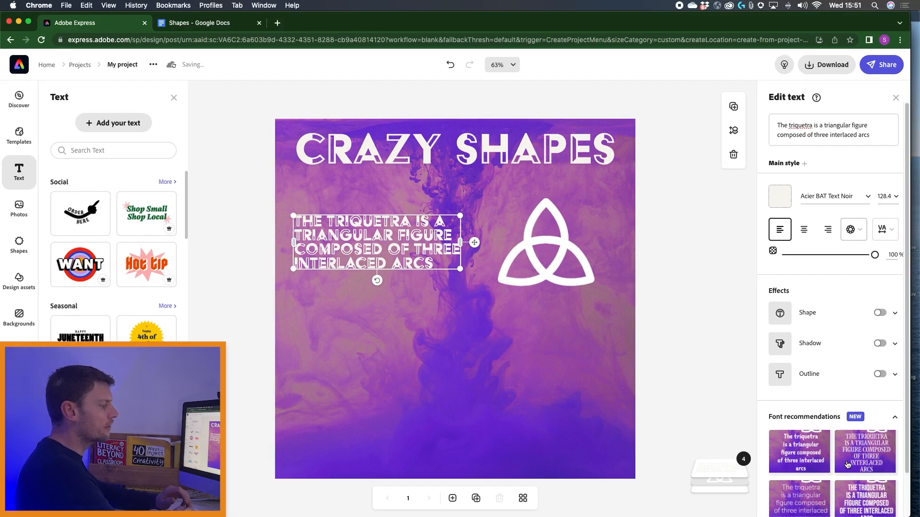
- Change the triquetra description's font to the recommended Reross Quadratic
scroll(847, 464, down, 2)
click(851, 495)
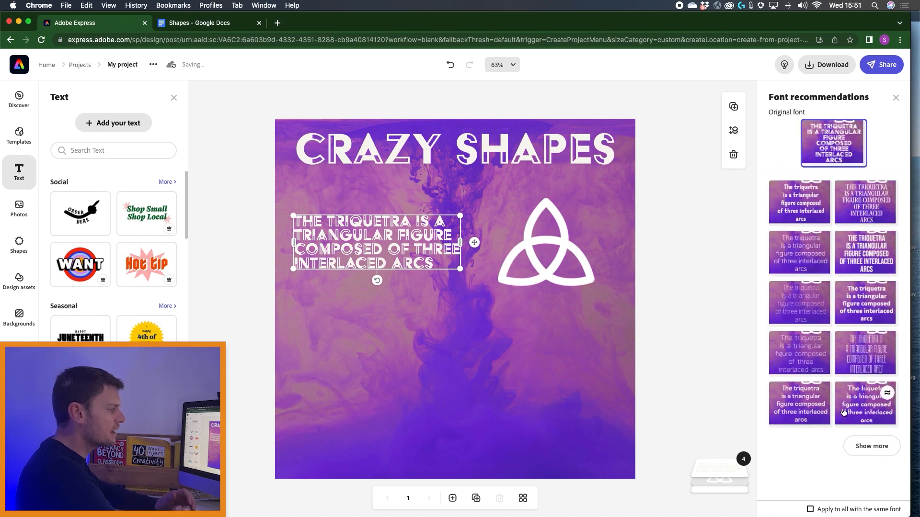
click(850, 410)
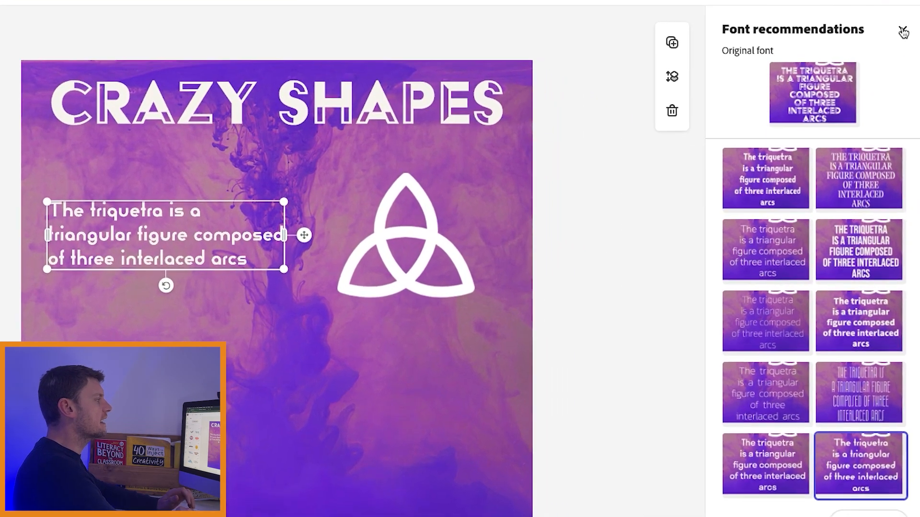
click(898, 57)
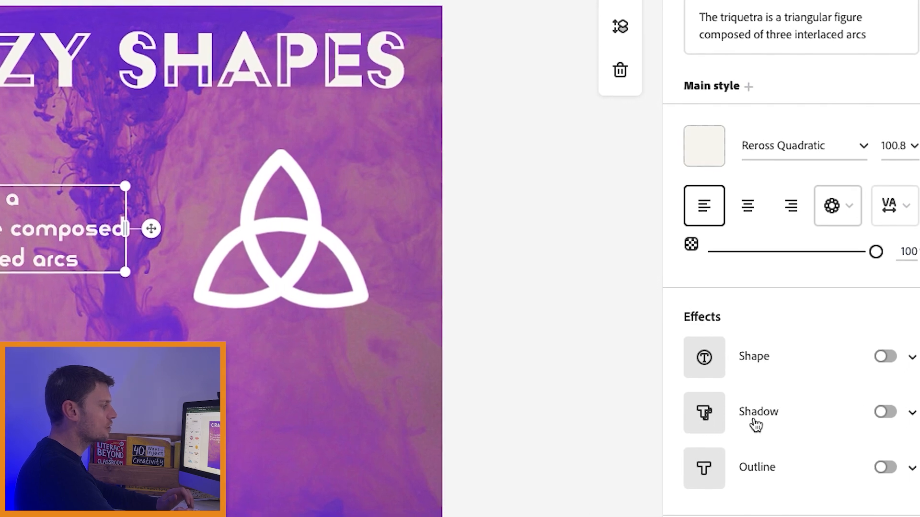
- Turn on the Shape effect for the triquetra description and color it orange, #ED9421
click(887, 357)
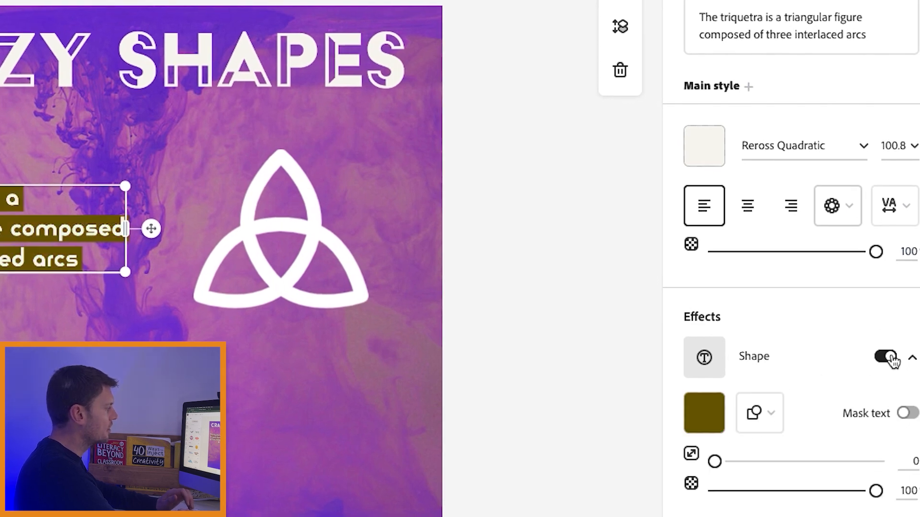
click(705, 413)
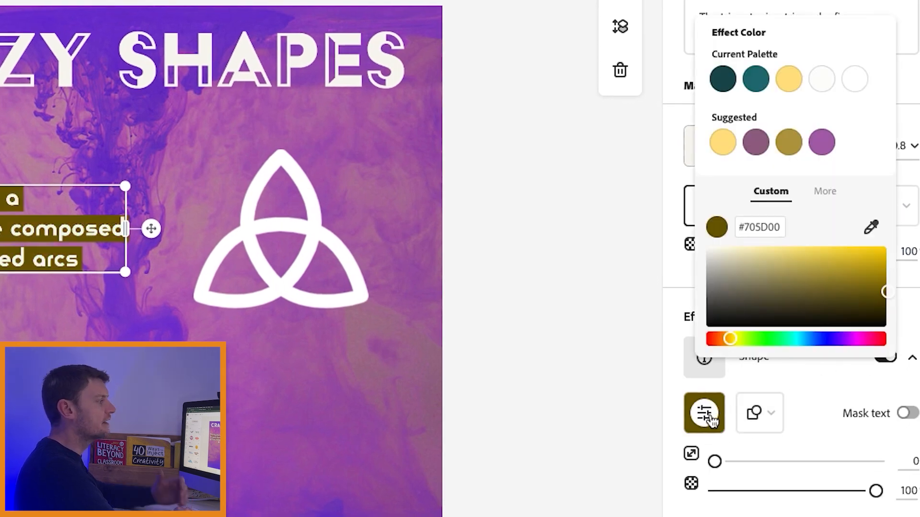
click(723, 339)
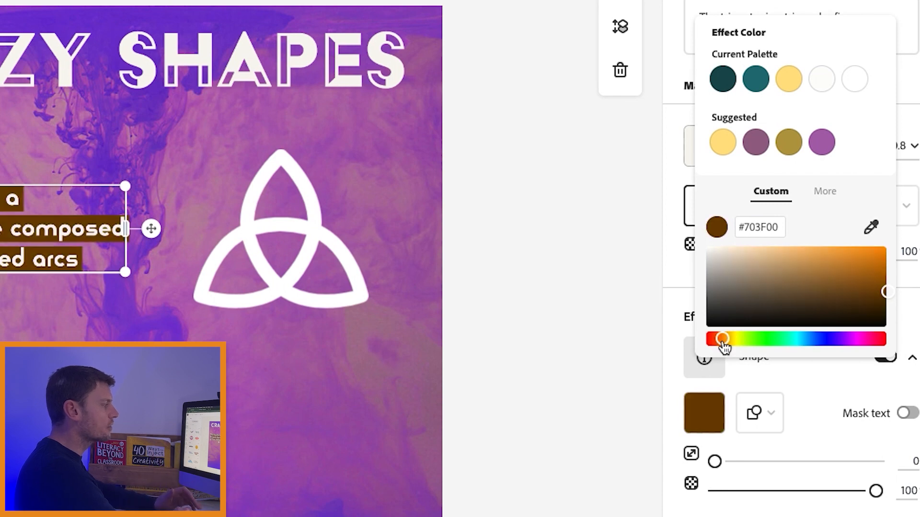
click(856, 255)
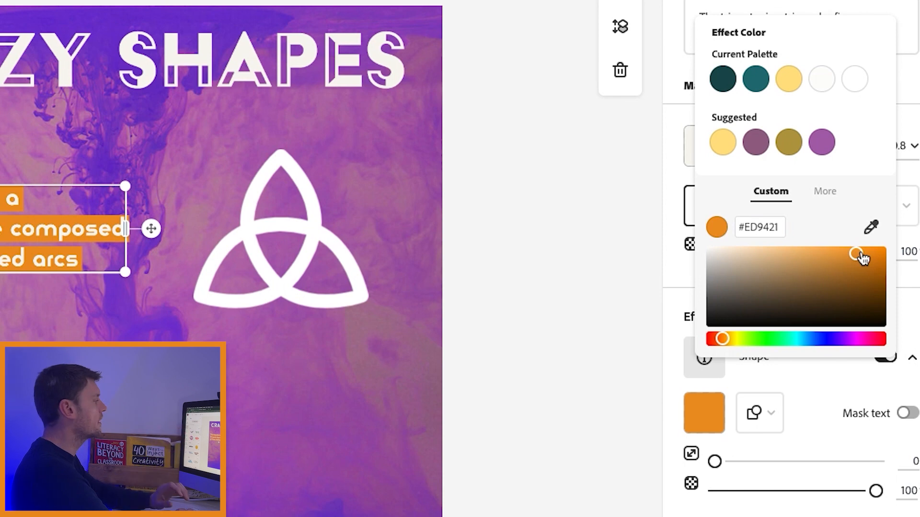
- Make the description's backing shape a filled rounded rectangle and shift the text box slightly right, aligning the backing with the page's left margin
click(773, 415)
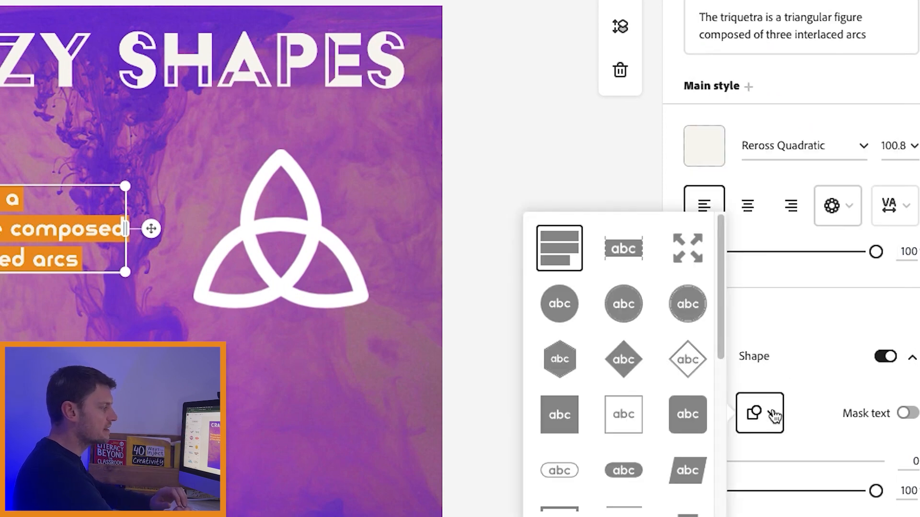
click(690, 418)
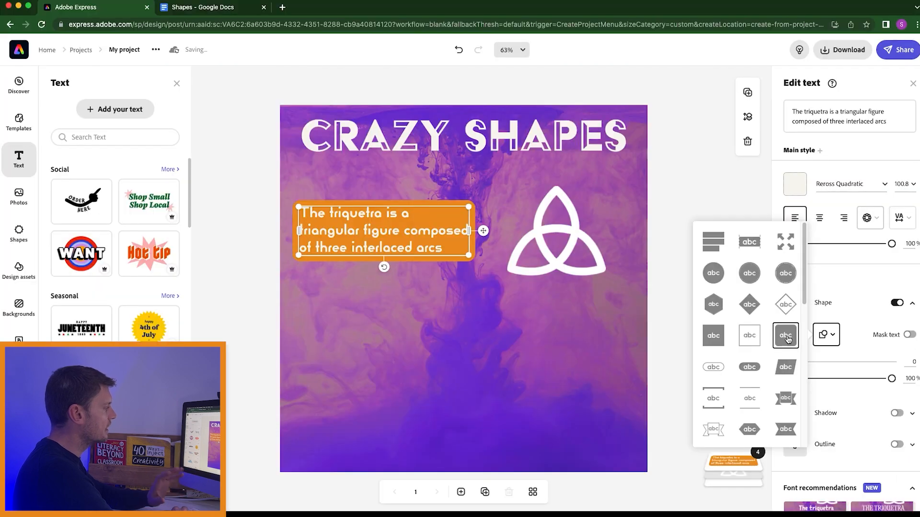
drag(482, 231, 488, 232)
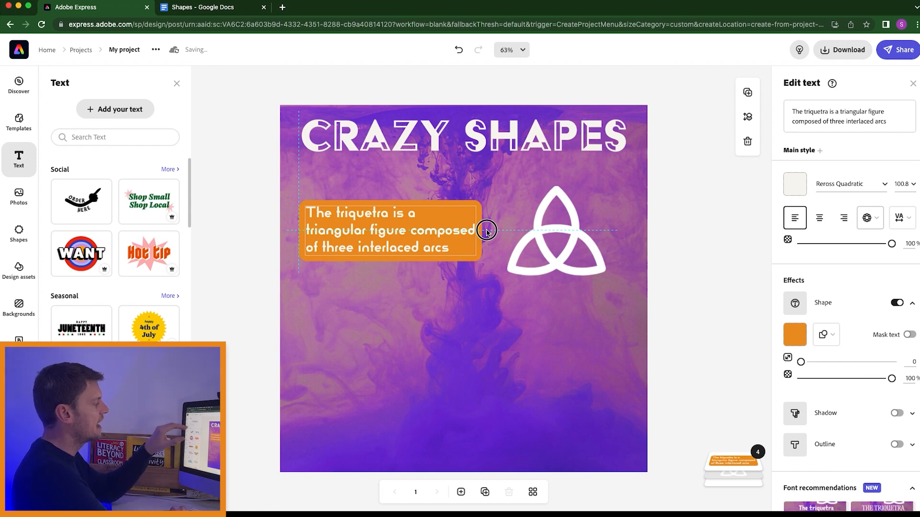
drag(487, 232, 488, 230)
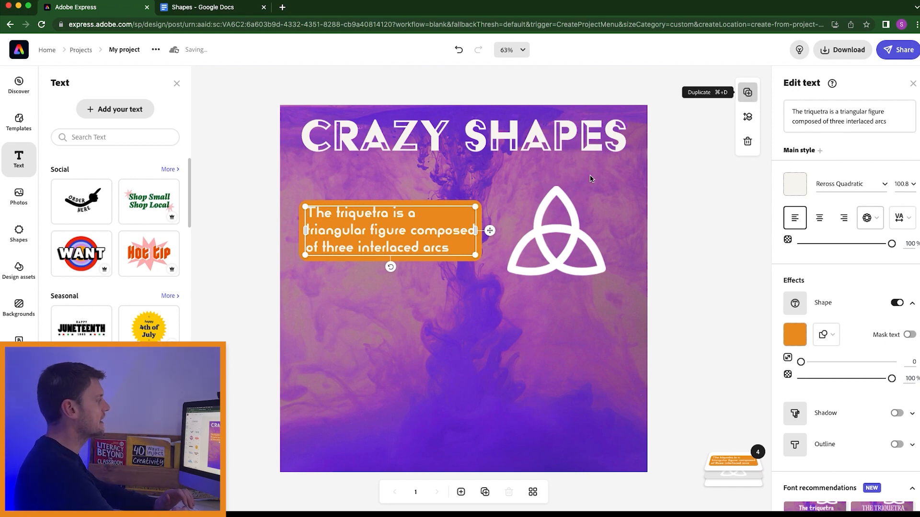
- Duplicate the orange description box and move the copy down and to the right, below the triquetra
key(super+d)
drag(450, 232, 583, 303)
mouse_move(583, 314)
mouse_down()
mouse_move(584, 326)
mouse_move(581, 318)
mouse_up()
- Switch to the Shapes document in Google Docs and select the sentence "A lemniscate is a figure-eight shape which represents infinity"
click(224, 10)
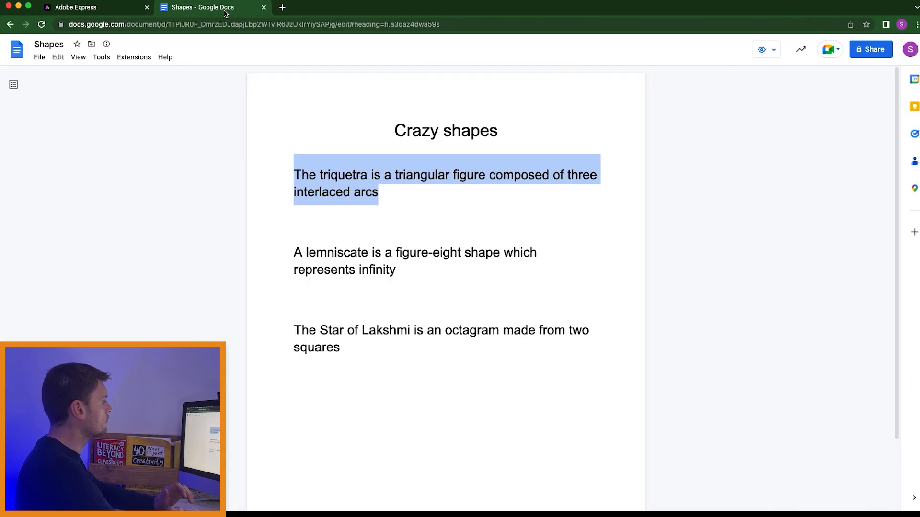
drag(298, 252, 396, 268)
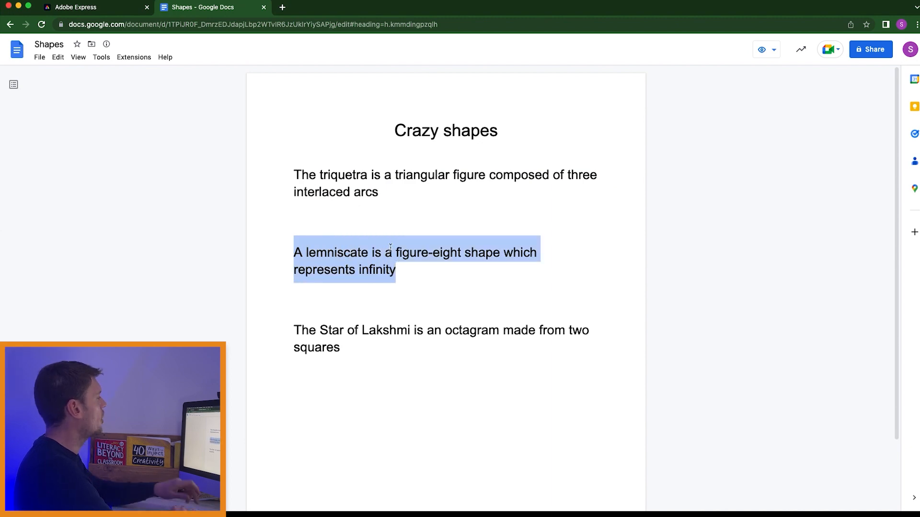